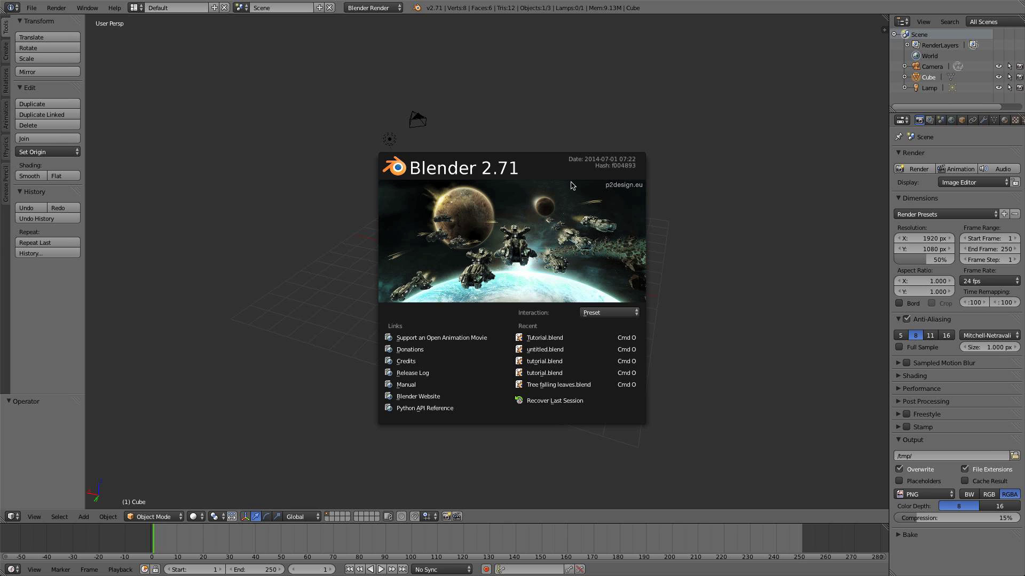
Dismiss the splash screen and orbit around the default cube, camera and lamp from several sides
click(649, 192)
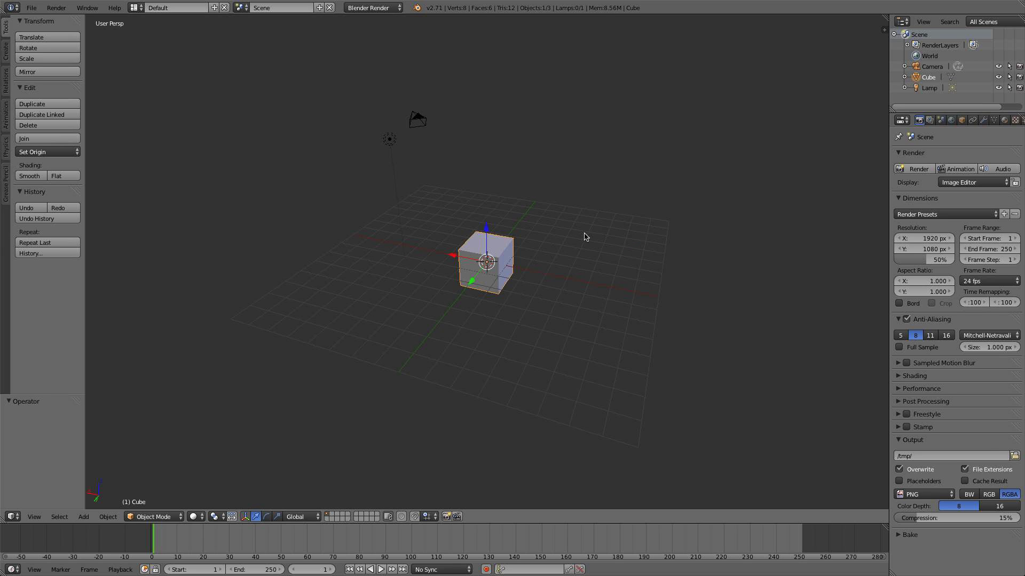
middle_drag(585, 236, 532, 246)
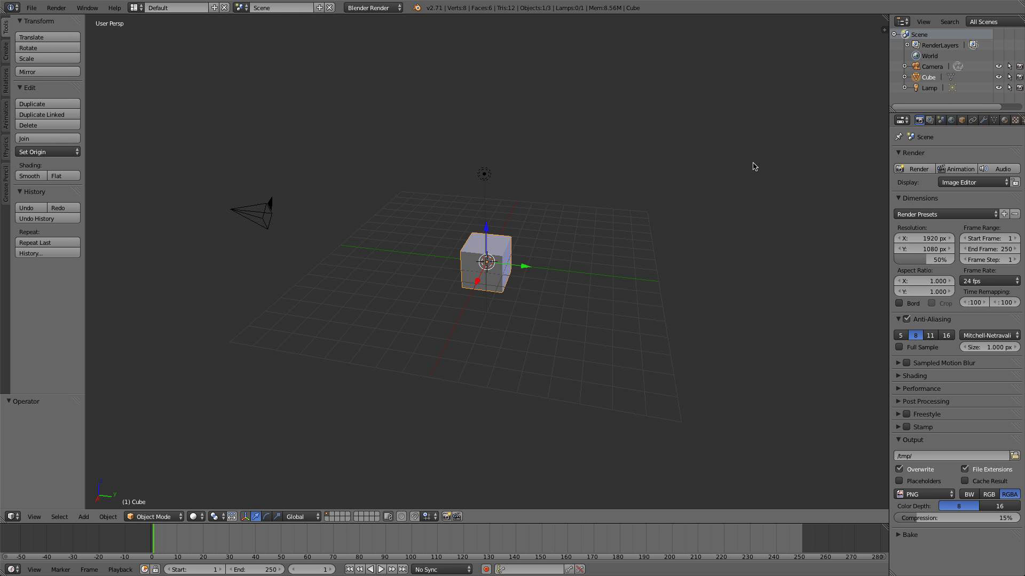
middle_drag(617, 161, 348, 167)
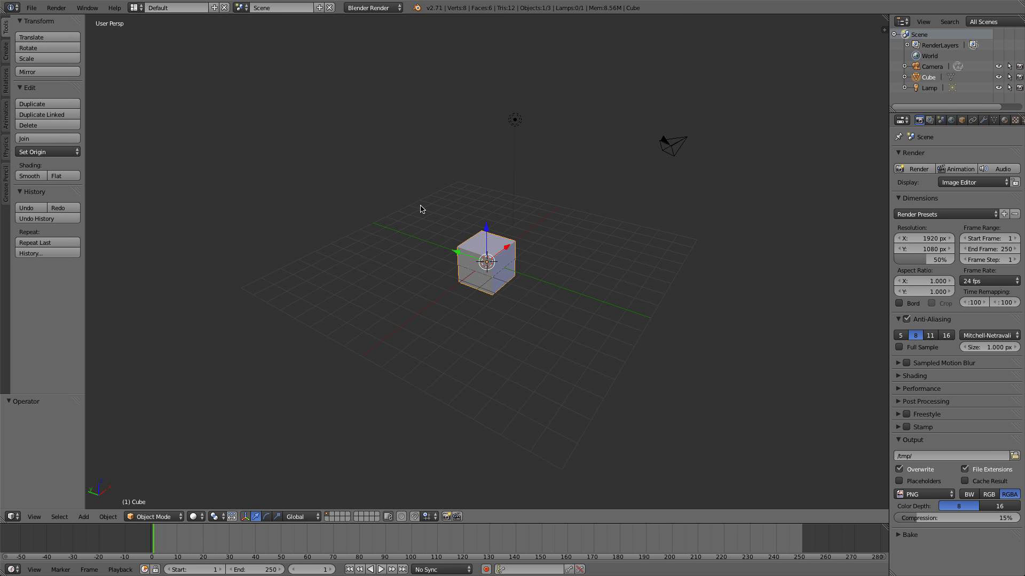
middle_drag(419, 210, 729, 206)
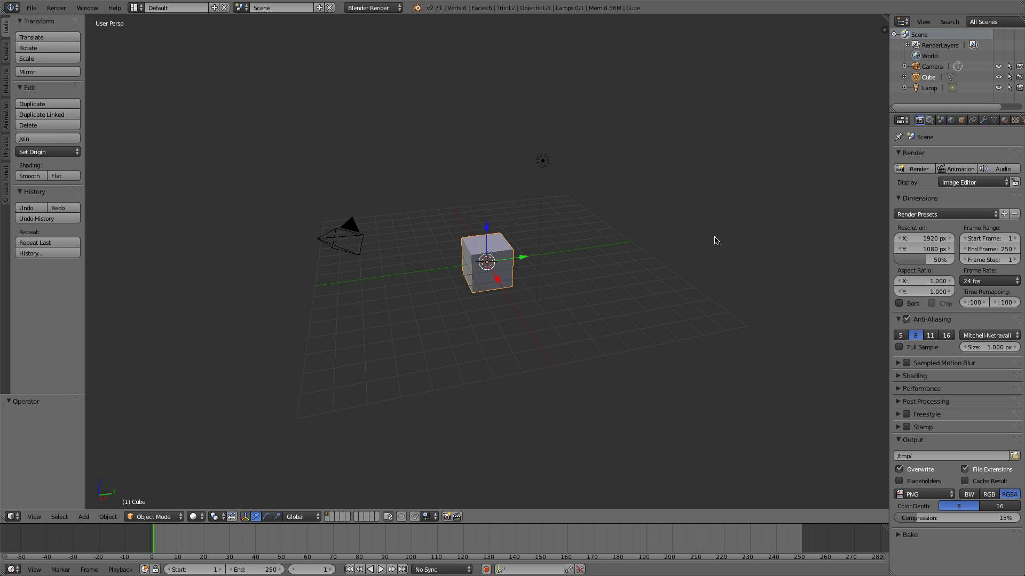
Switch to Firefox and scroll through the BlenderNation Energy 14 theme article
key(ctrl+Right)
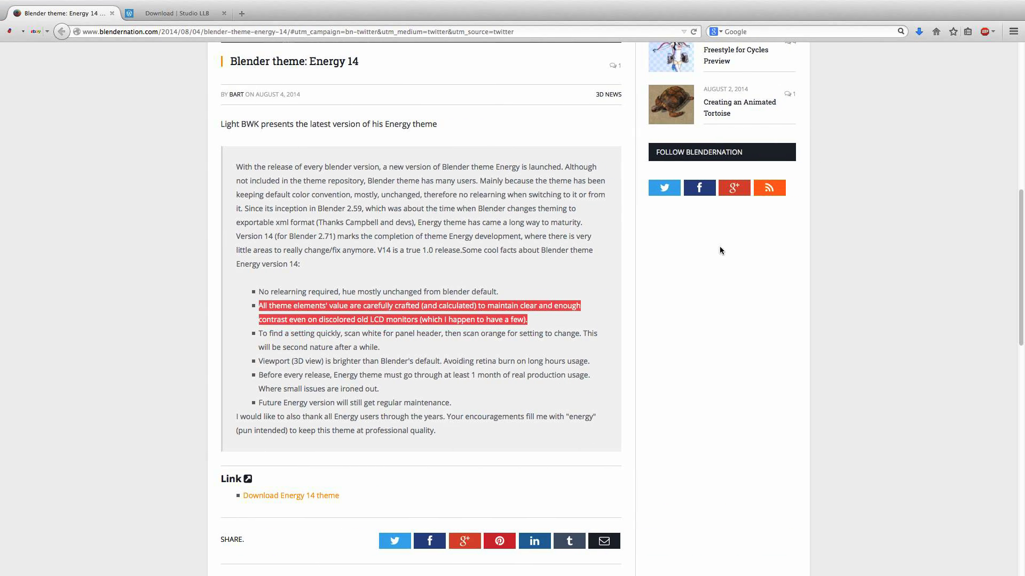
click(727, 334)
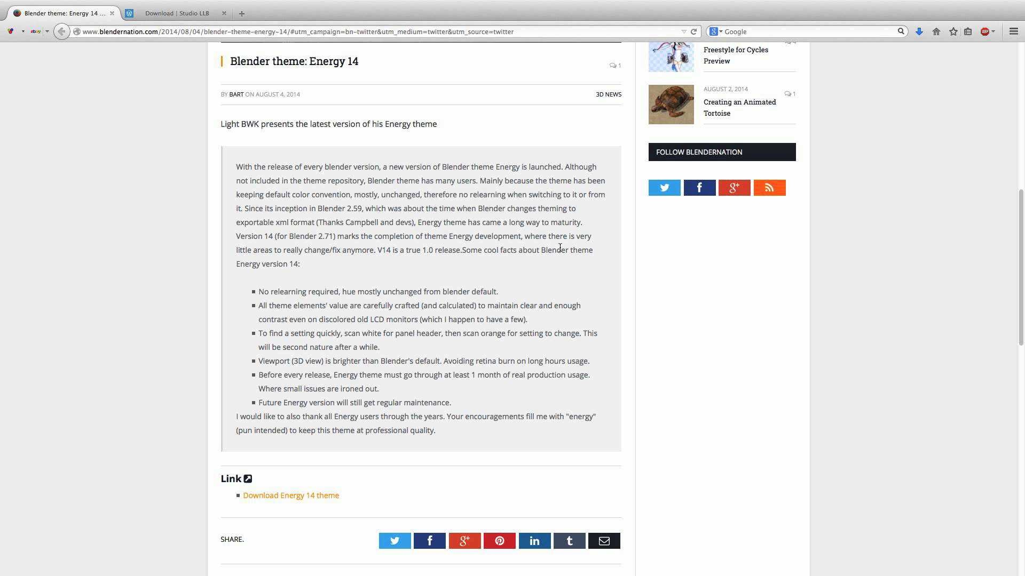
scroll(539, 240, up, 5)
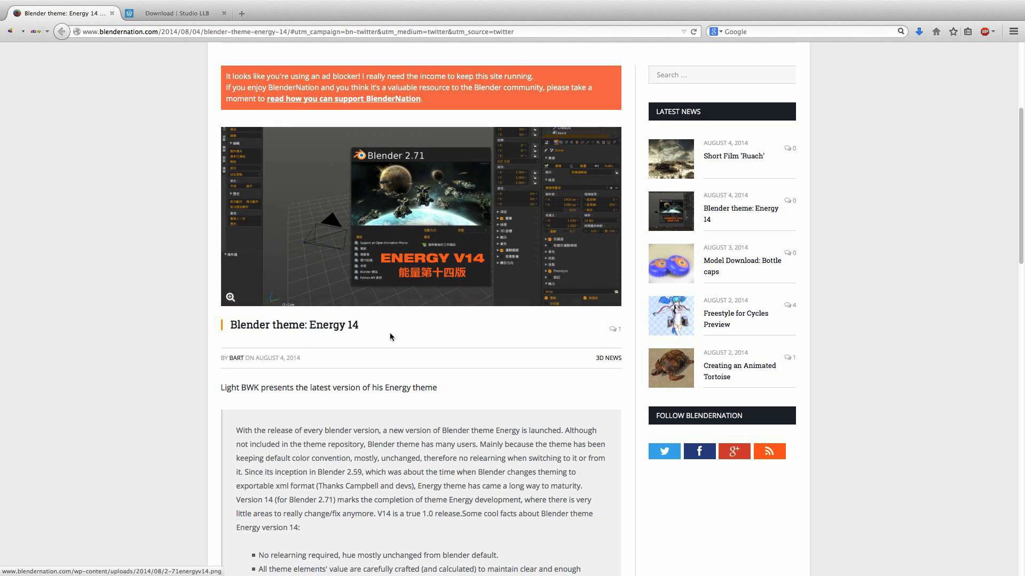
scroll(391, 334, down, 1)
scroll(391, 336, down, 1)
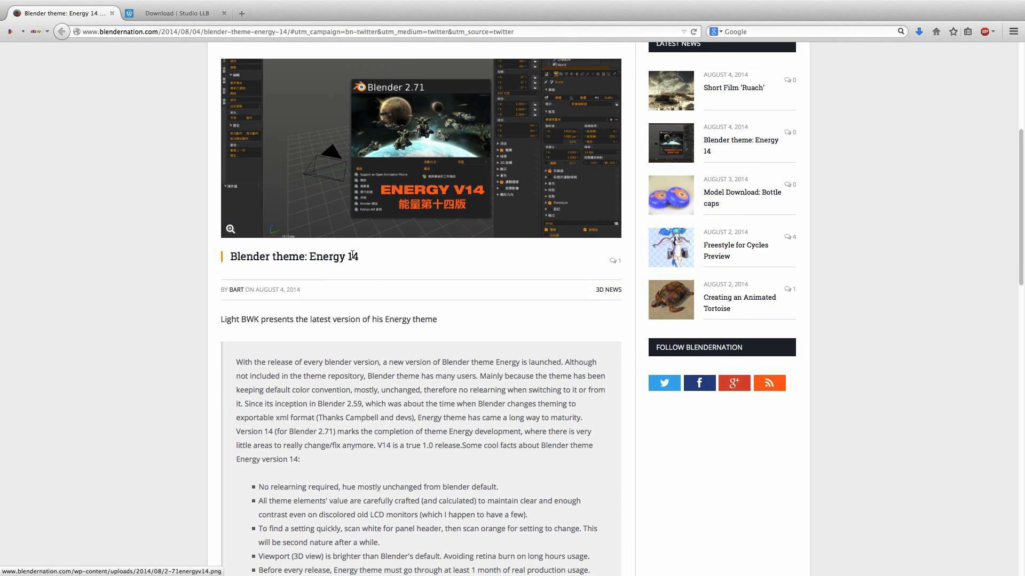
scroll(353, 265, down, 1)
scroll(430, 277, down, 1)
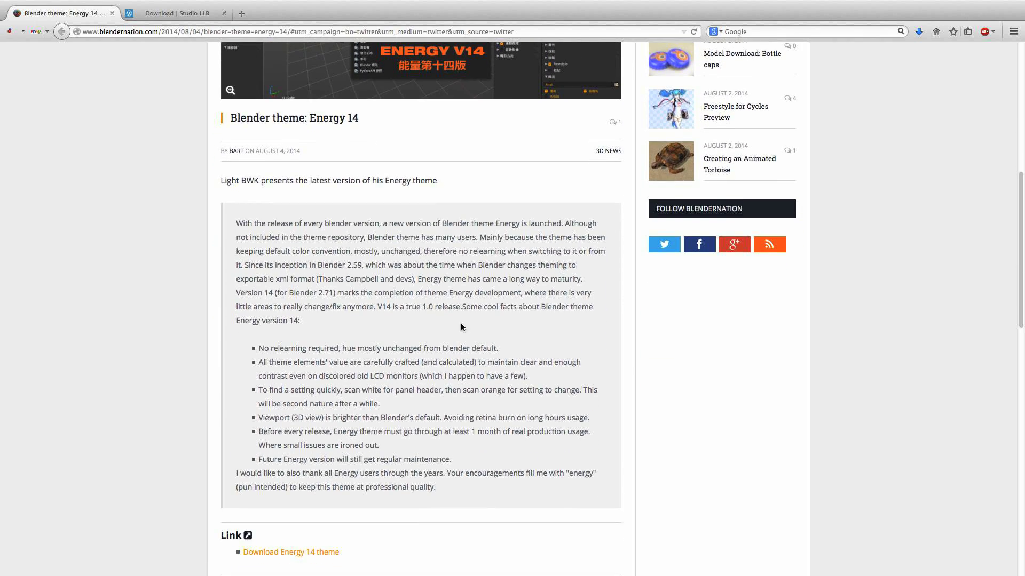
scroll(430, 414, down, 1)
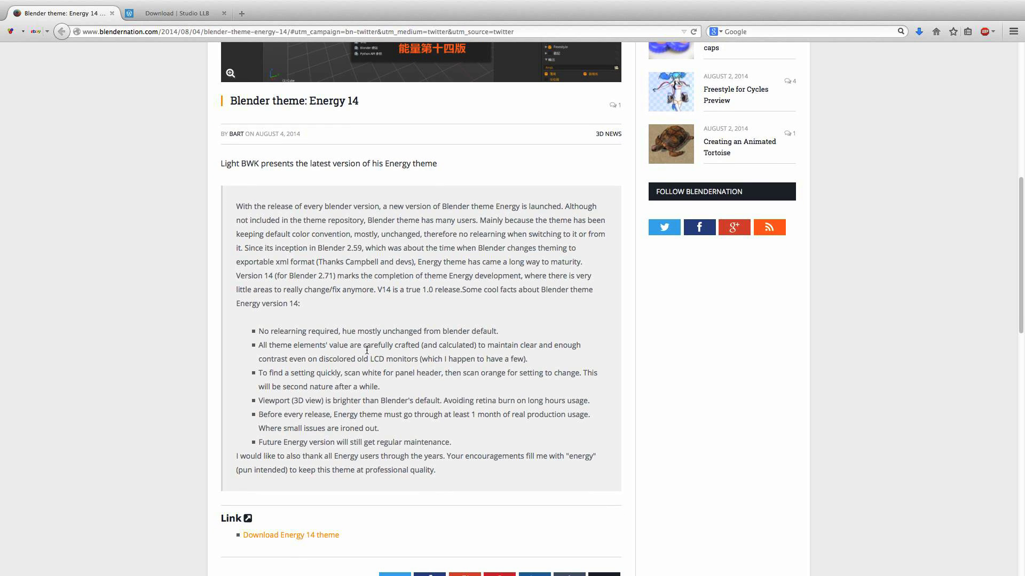
scroll(368, 335, up, 2)
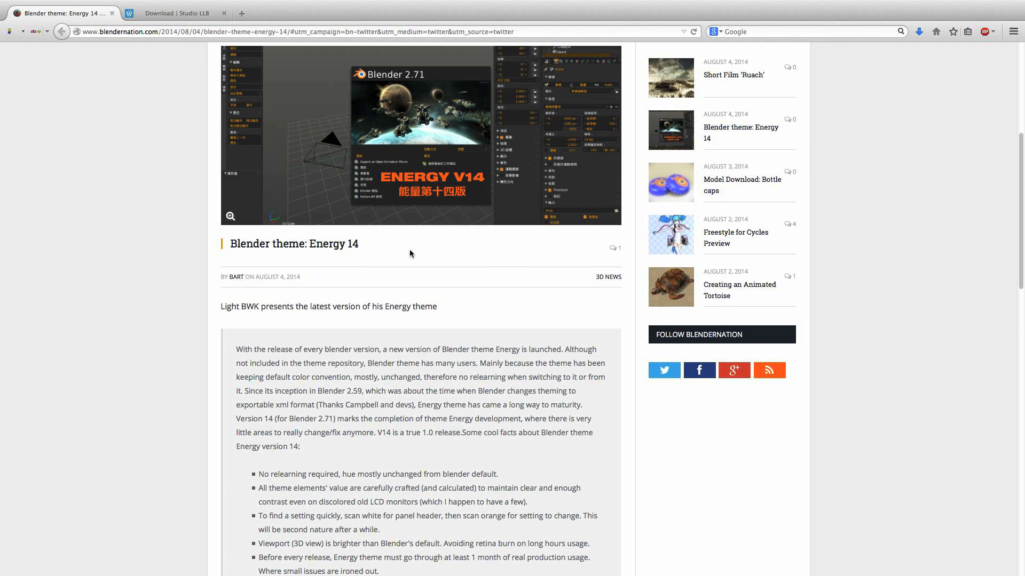
scroll(392, 253, down, 2)
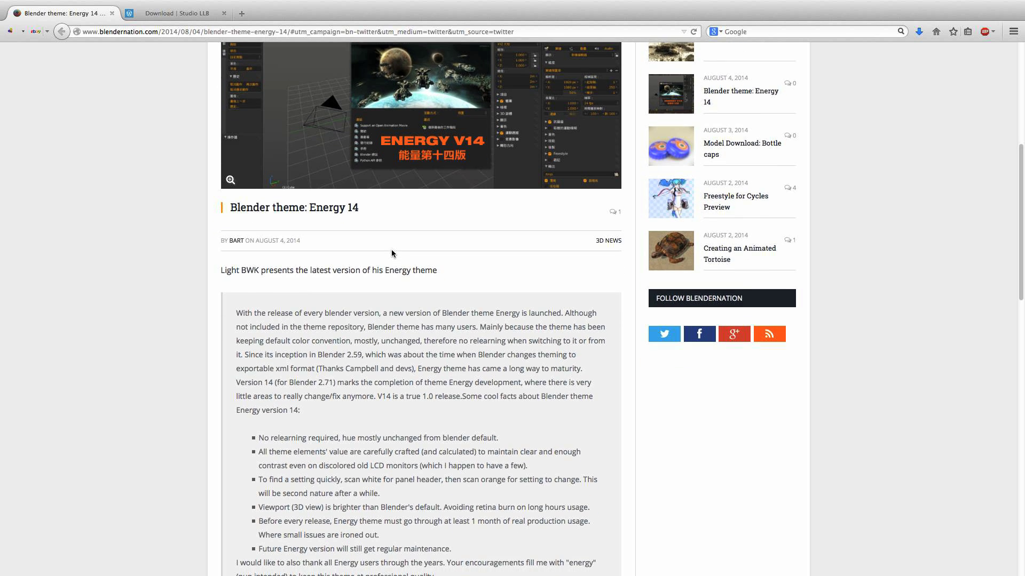
scroll(392, 252, down, 2)
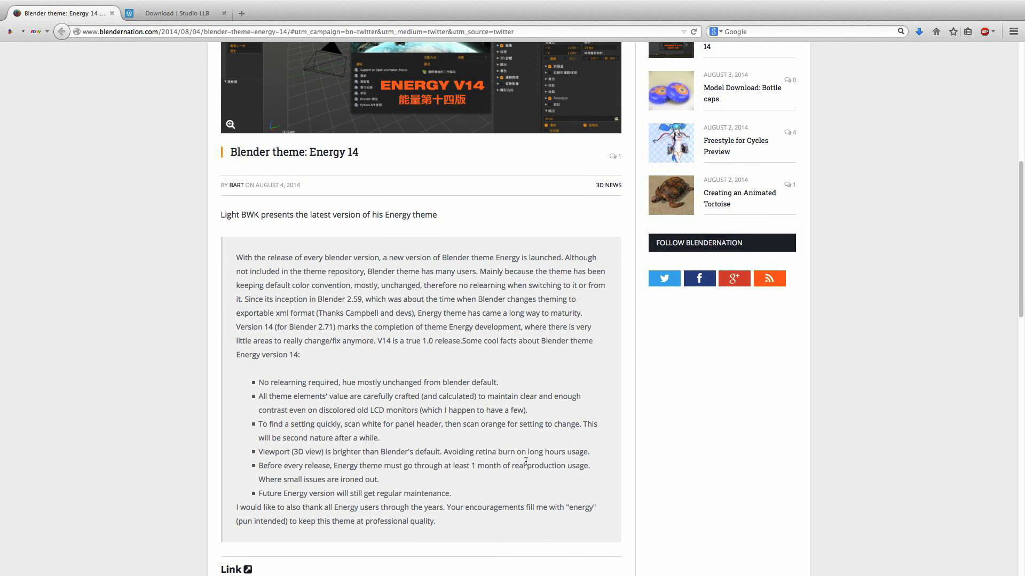
Select the 'Viewport (3D view)' bullet, then scroll until the download link is in view
triple_click(480, 452)
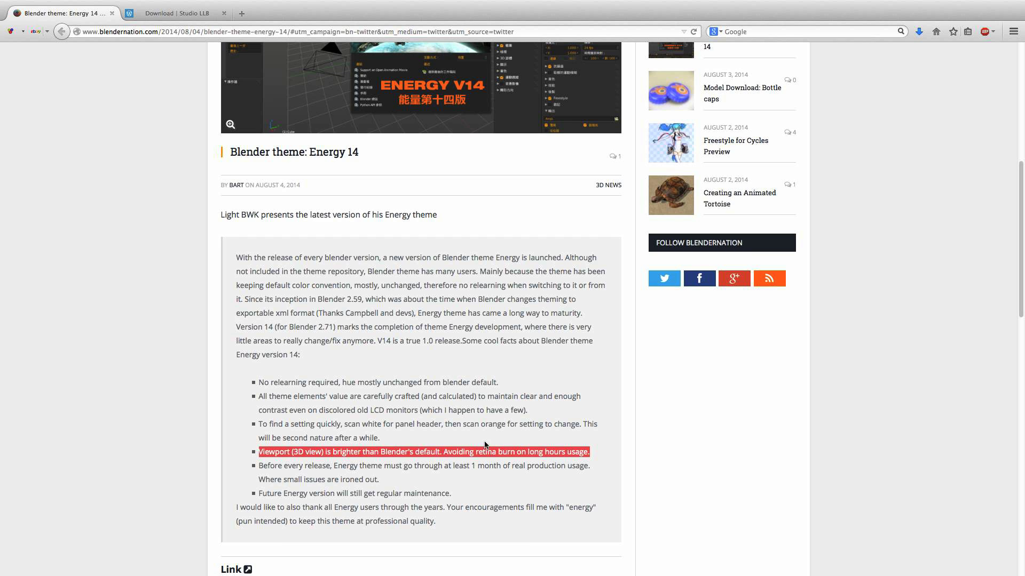
scroll(459, 434, down, 1)
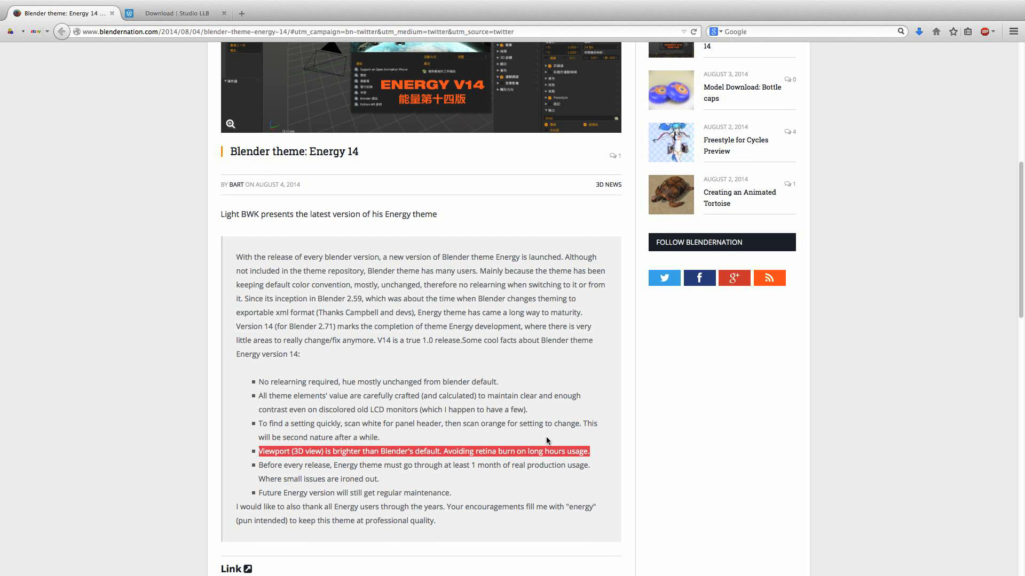
scroll(439, 430, up, 1)
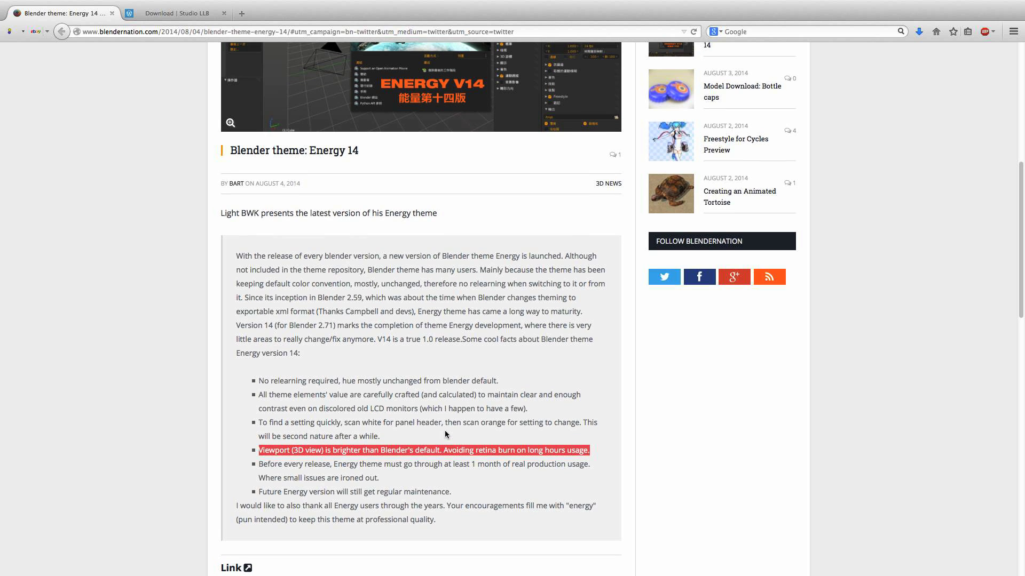
scroll(636, 457, up, 1)
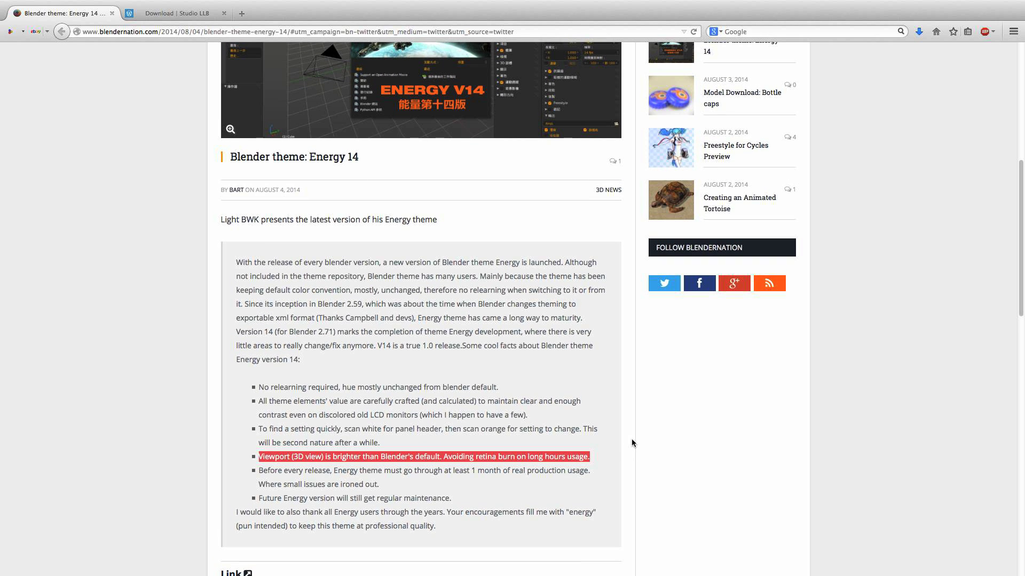
scroll(538, 421, up, 5)
scroll(455, 319, up, 10)
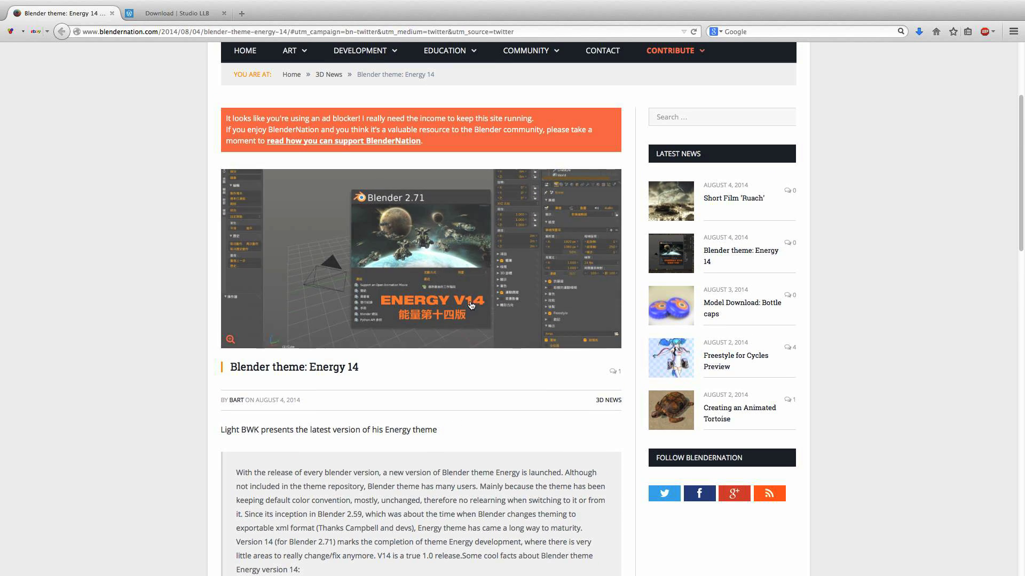
scroll(566, 402, down, 15)
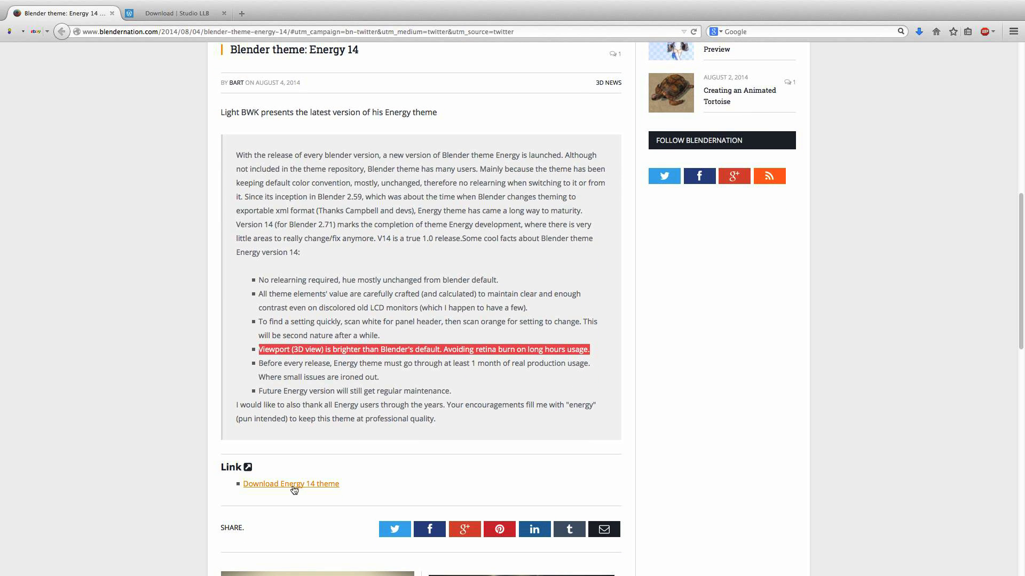
Open the Energy 14 theme download page and choose Save Link As on the V14 link
click(293, 484)
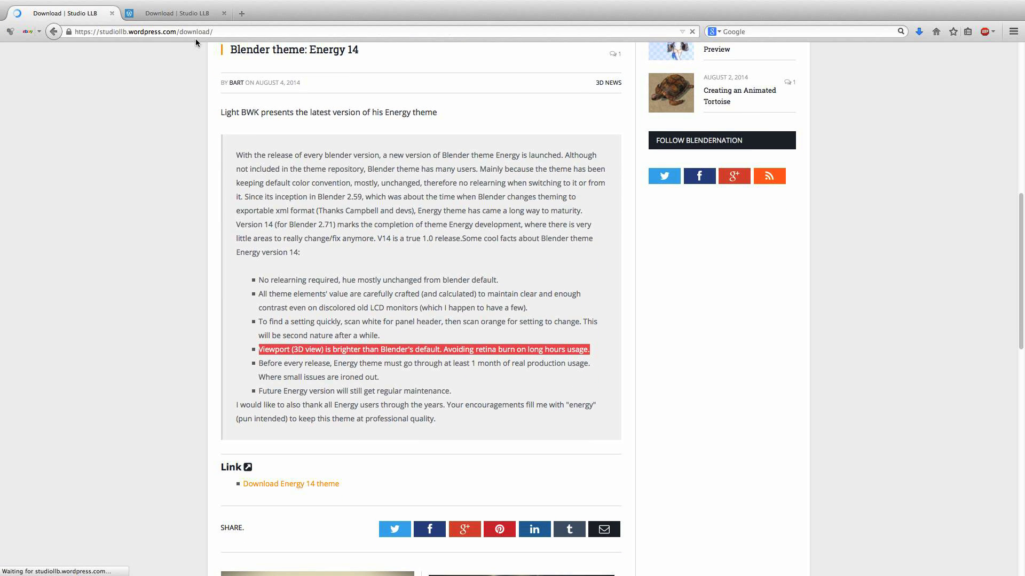
scroll(457, 269, down, 2)
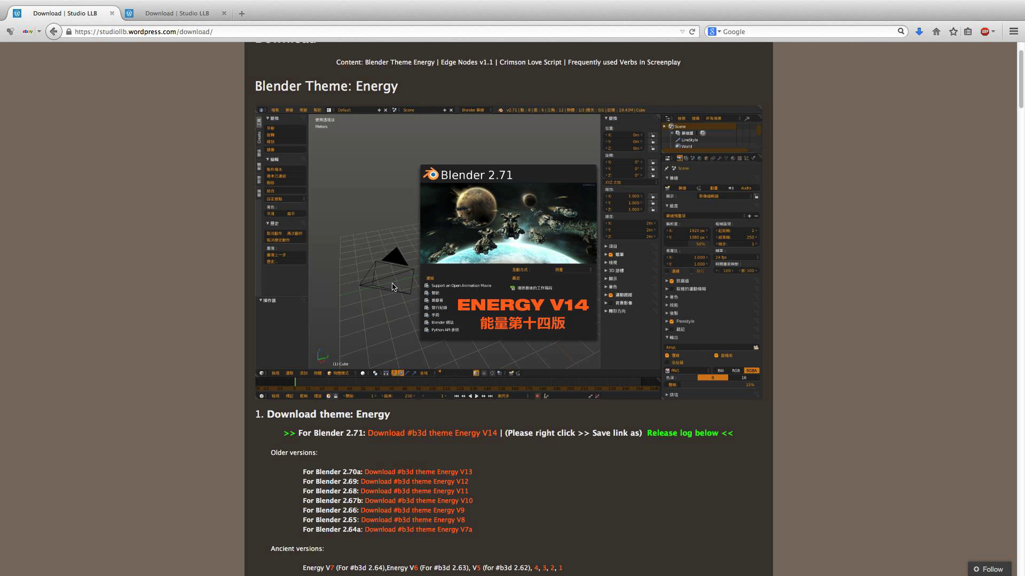
right_click(410, 436)
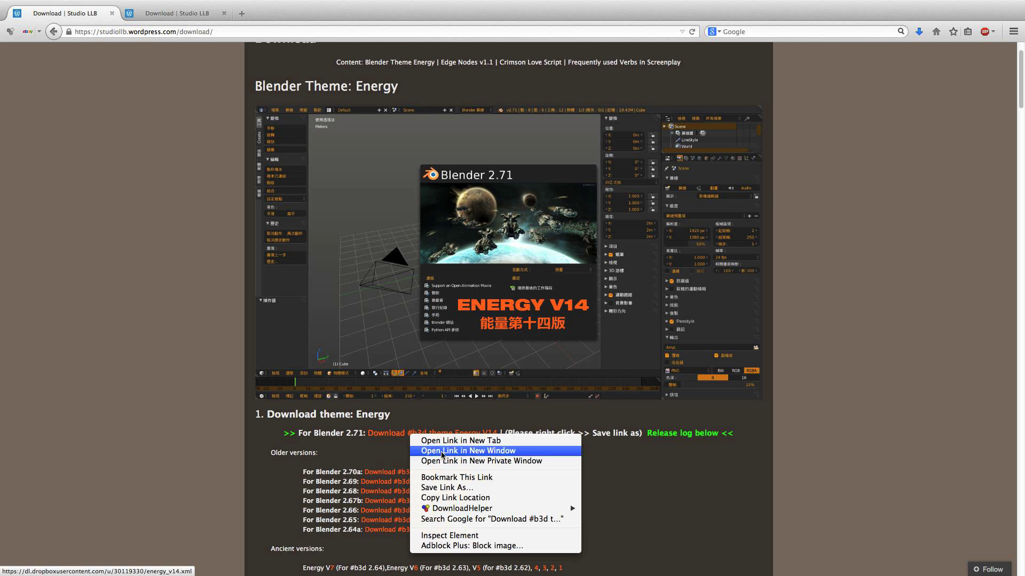
click(483, 488)
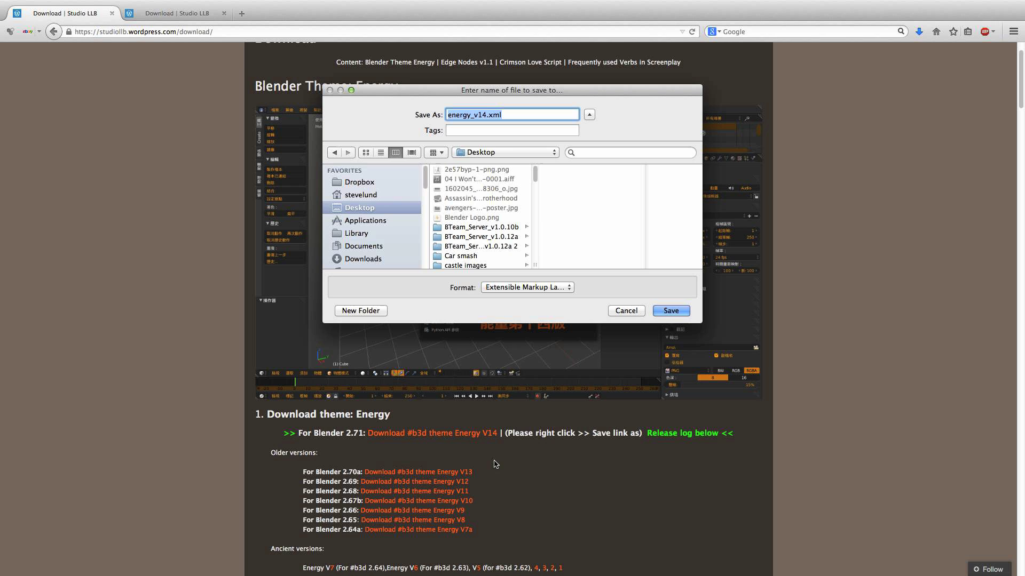
Keep the existing energy_v14.xml on the Desktop, cancel saving, and return to Blender
click(673, 313)
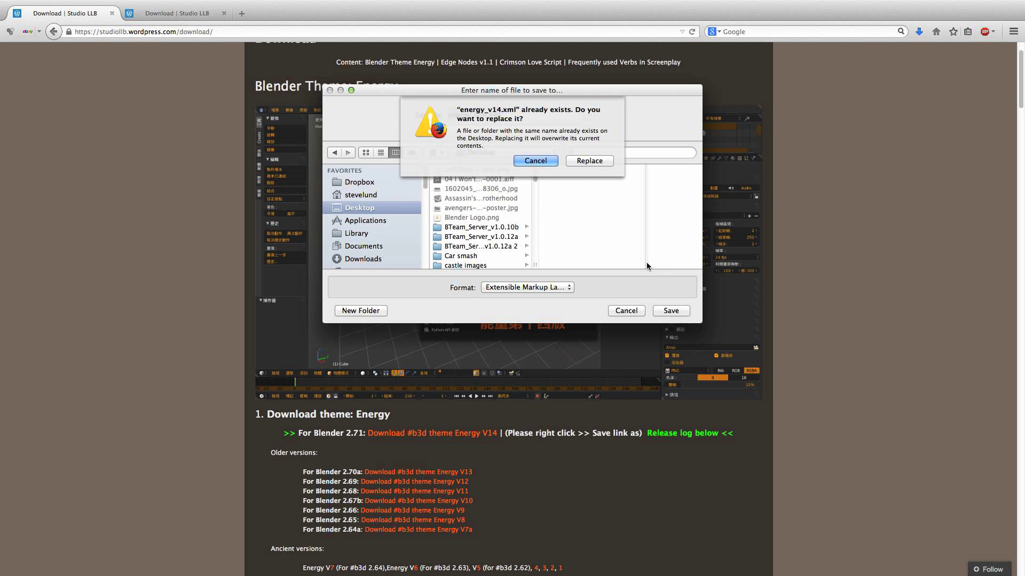
click(535, 161)
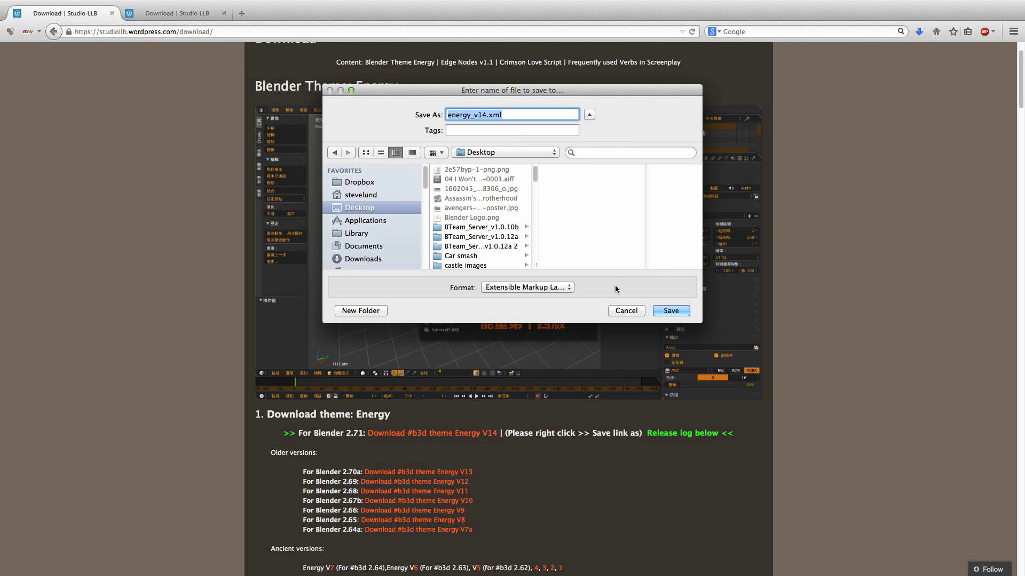
click(633, 309)
key(ctrl+Left)
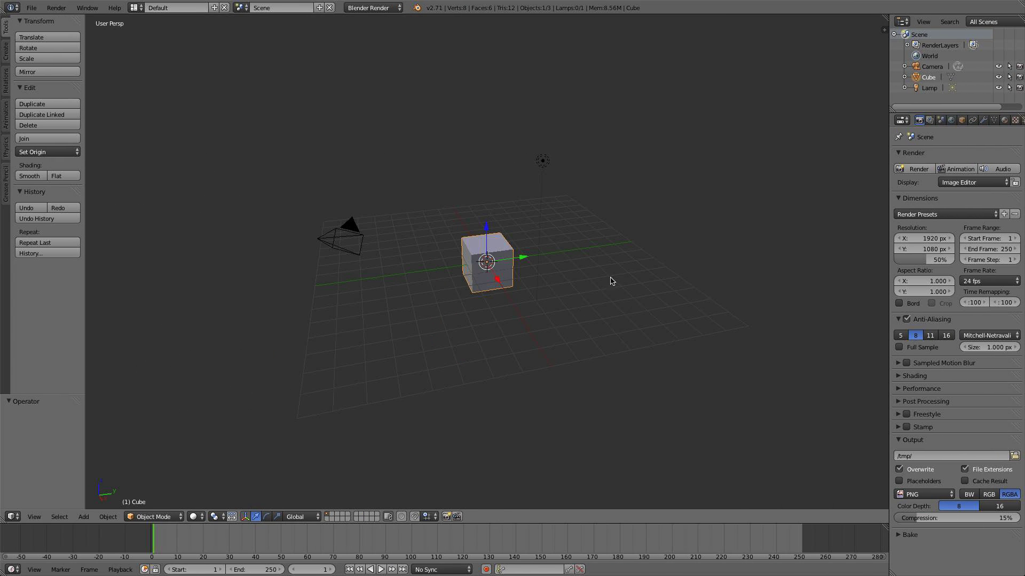
Open User Preferences from the File menu at the Themes section
click(31, 7)
click(63, 127)
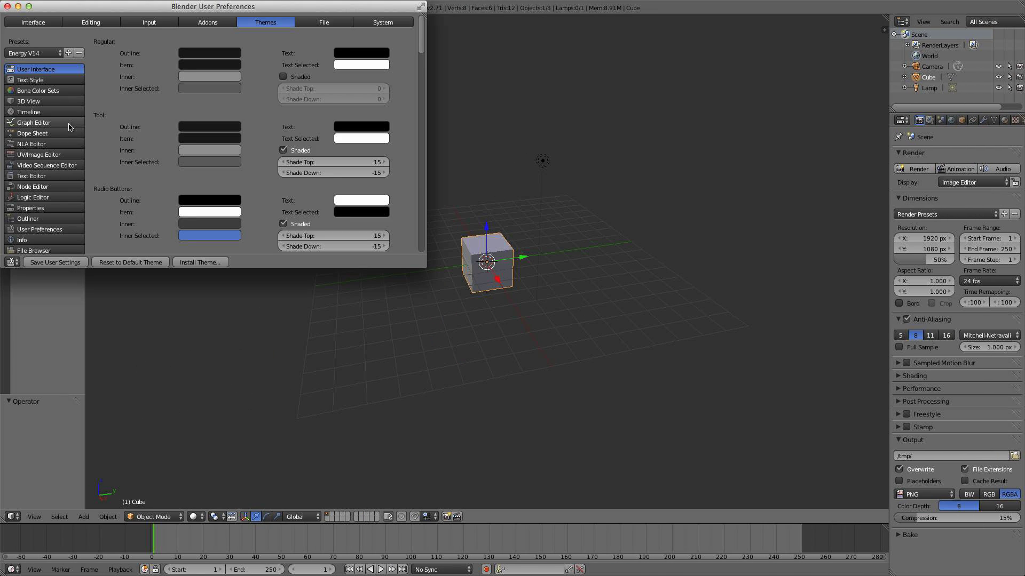
click(38, 22)
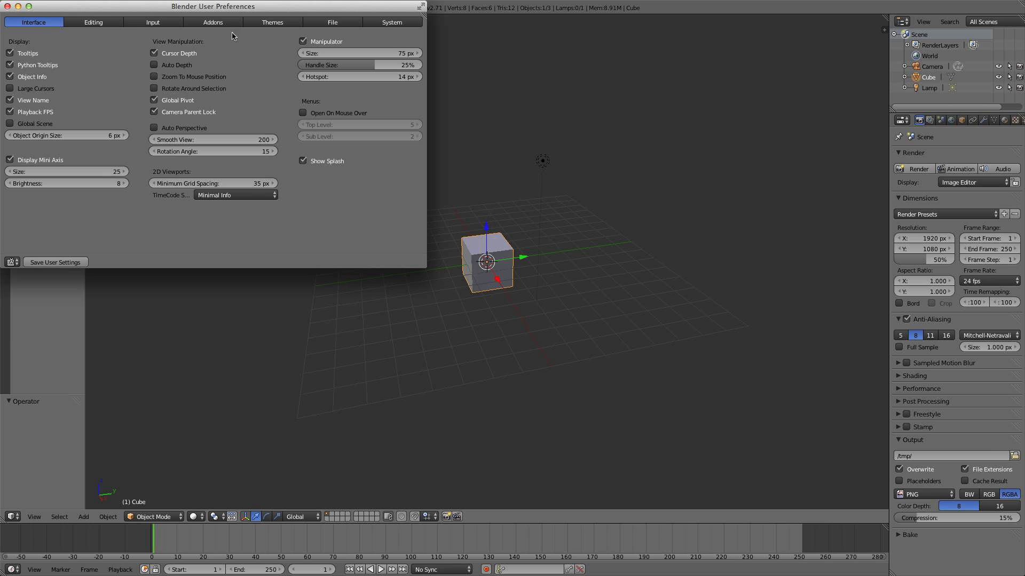
click(271, 23)
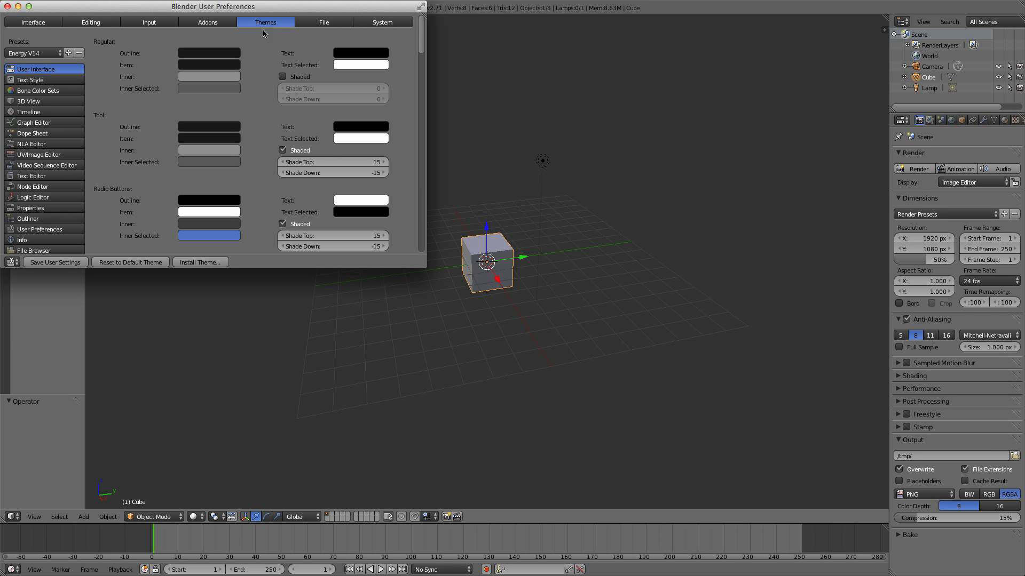
Enlarge the User Preferences window and scroll through the theme's User Interface colours
scroll(315, 237, down, 8)
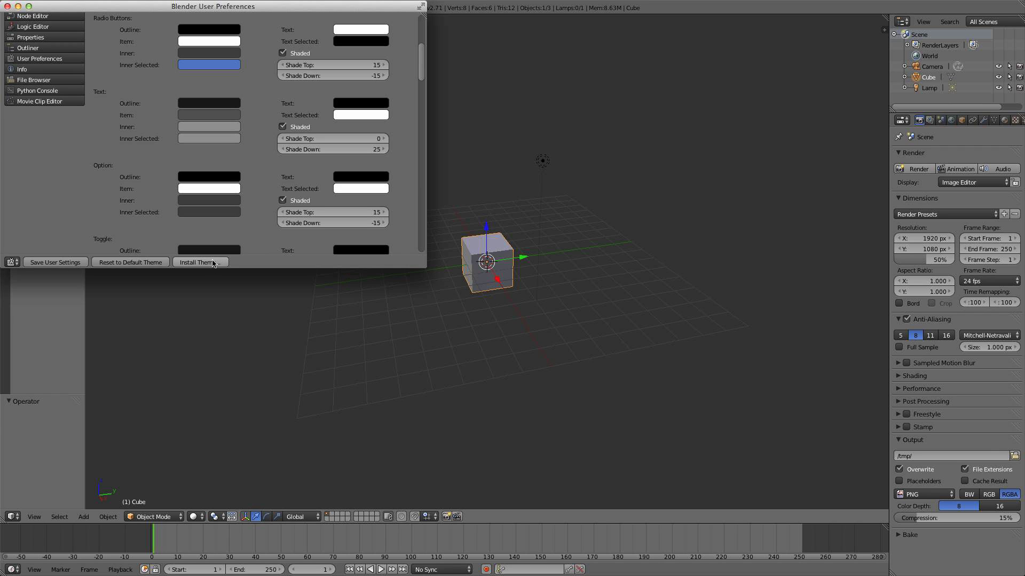
scroll(149, 251, up, 4)
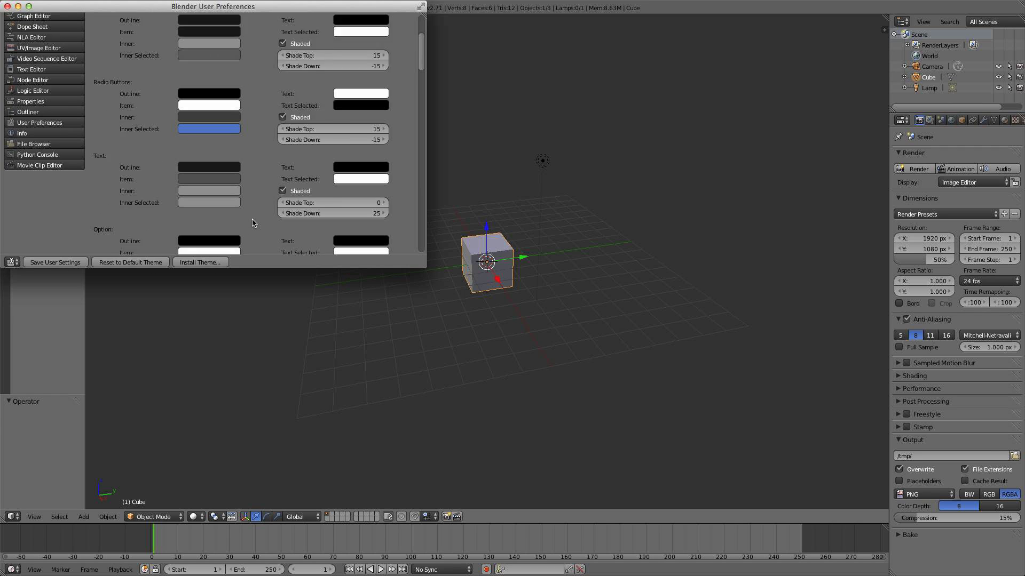
drag(427, 269, 501, 375)
scroll(370, 95, up, 4)
scroll(370, 95, down, 12)
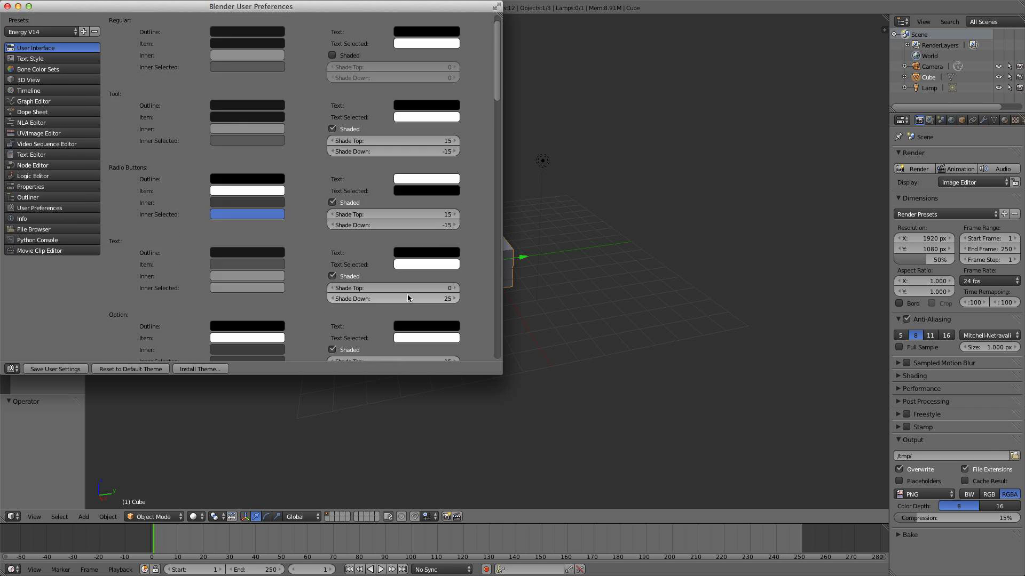
scroll(307, 210, up, 9)
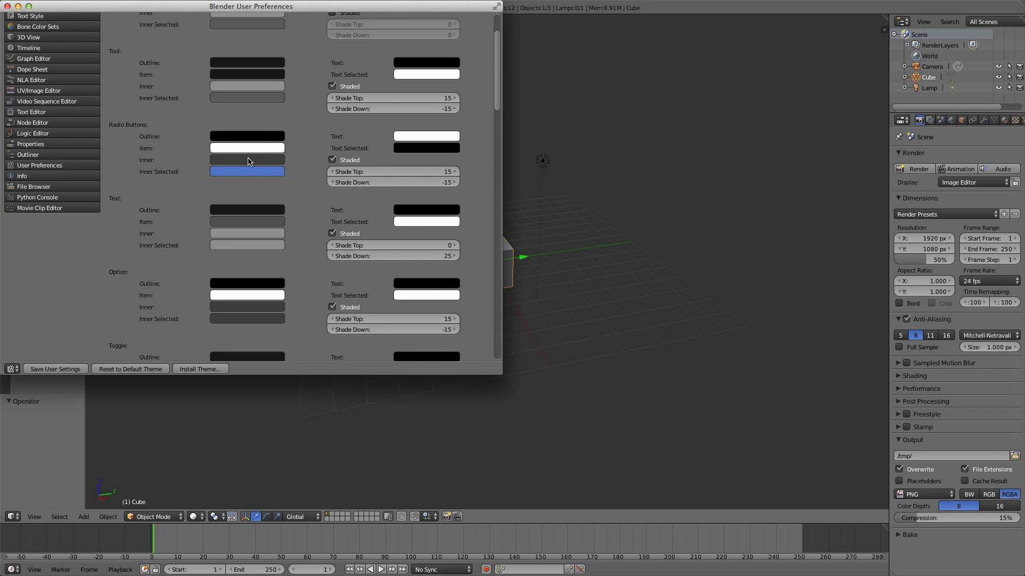
Change the Tool widget's Outline colour to pink
click(257, 66)
drag(256, 113, 245, 125)
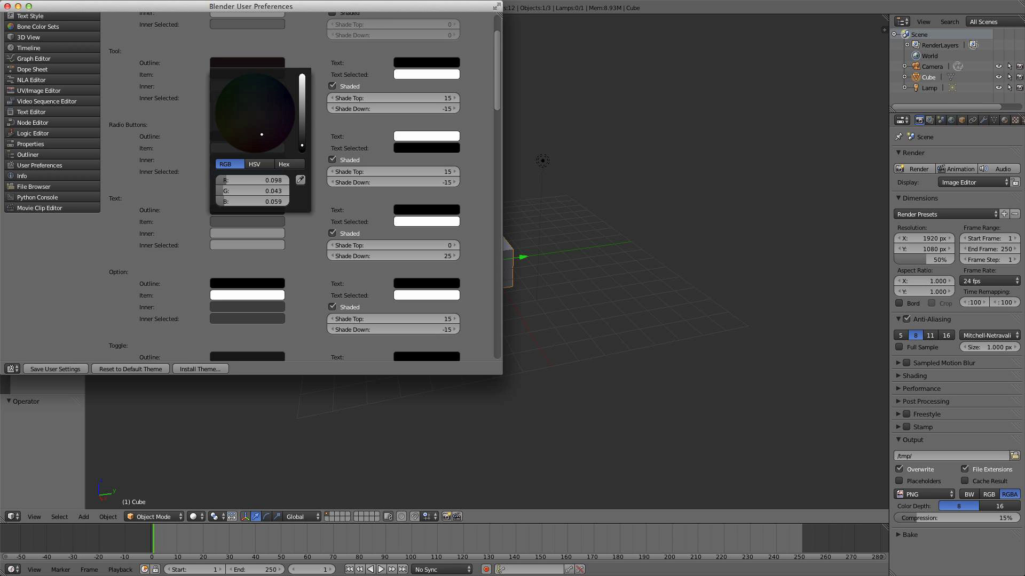
drag(302, 145, 302, 75)
Adjust the Regular widget's Inner colour through dark and steel blue to near-white
scroll(279, 160, up, 3)
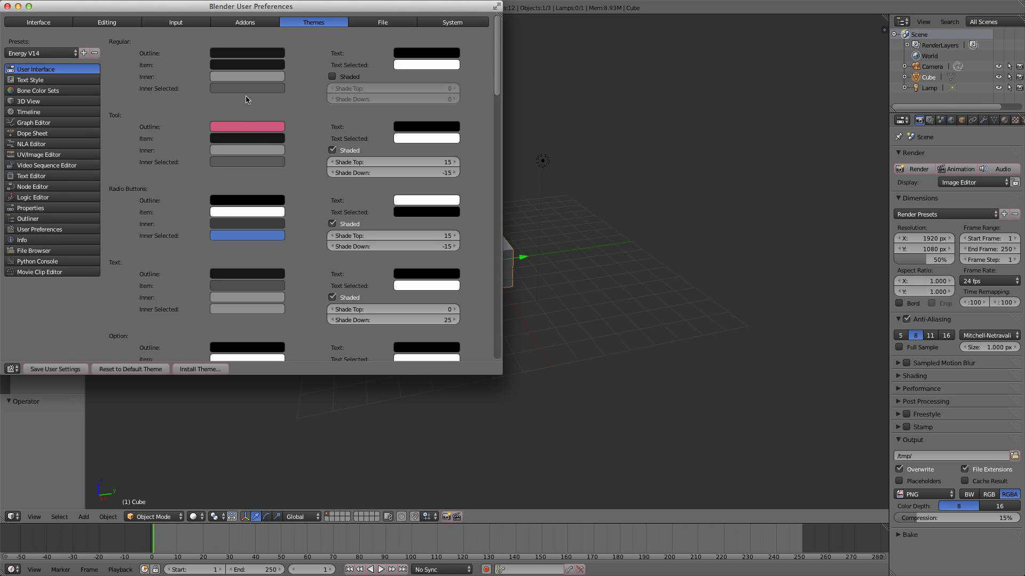
click(243, 78)
drag(257, 126, 279, 108)
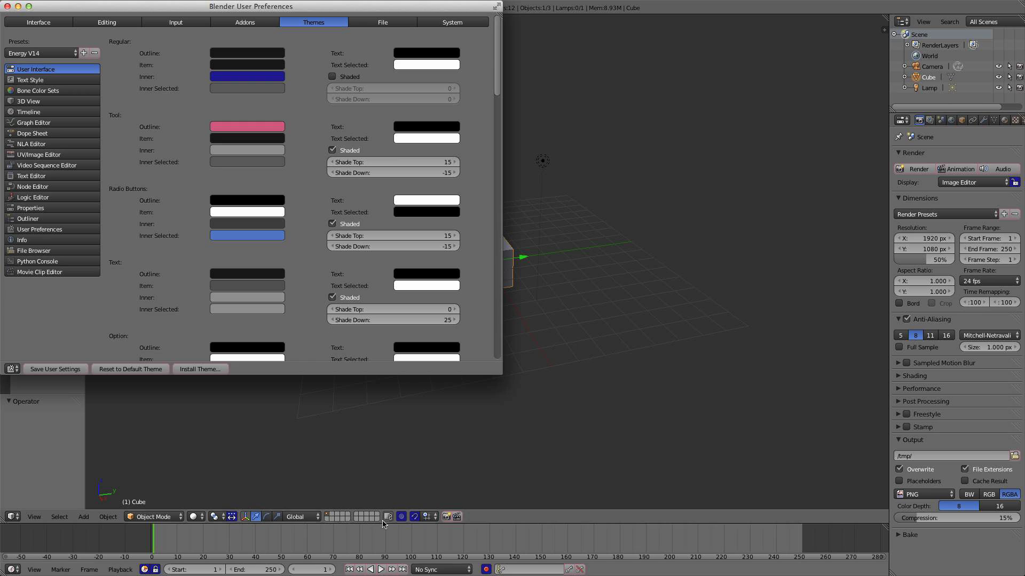
click(245, 78)
mouse_move(247, 131)
mouse_down()
mouse_move(263, 105)
mouse_move(254, 127)
mouse_up()
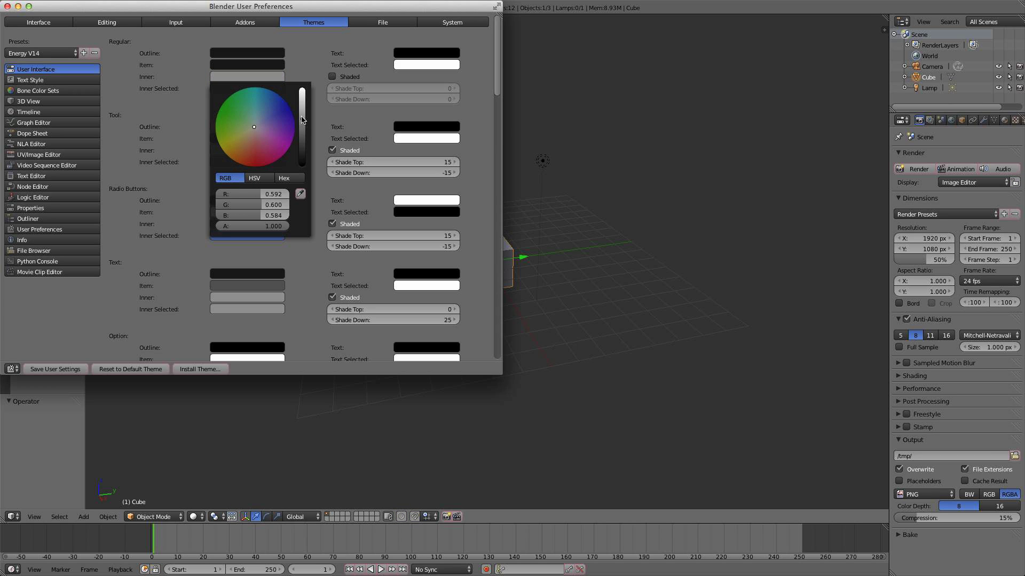
scroll(302, 120, up, 8)
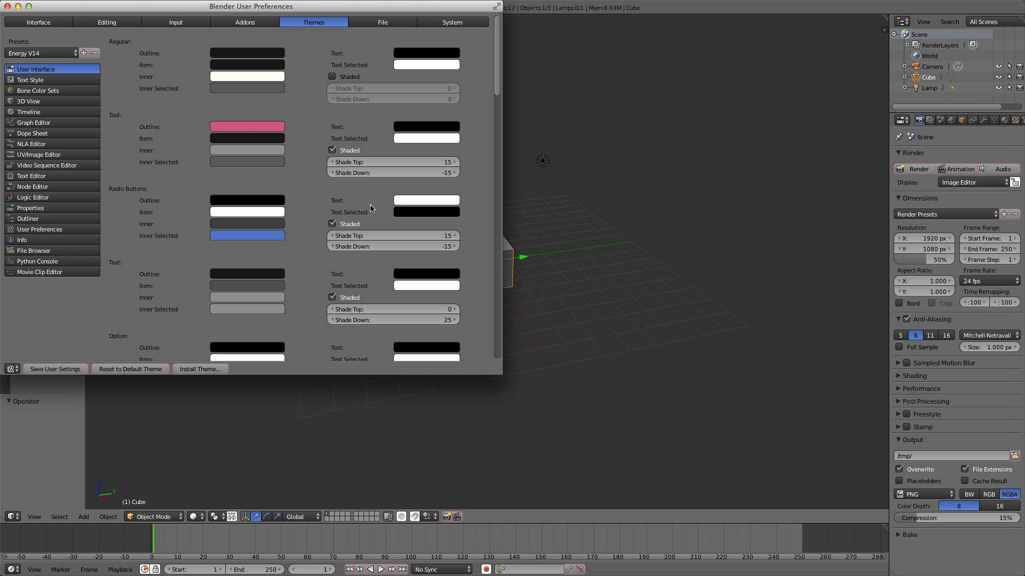
scroll(372, 208, down, 5)
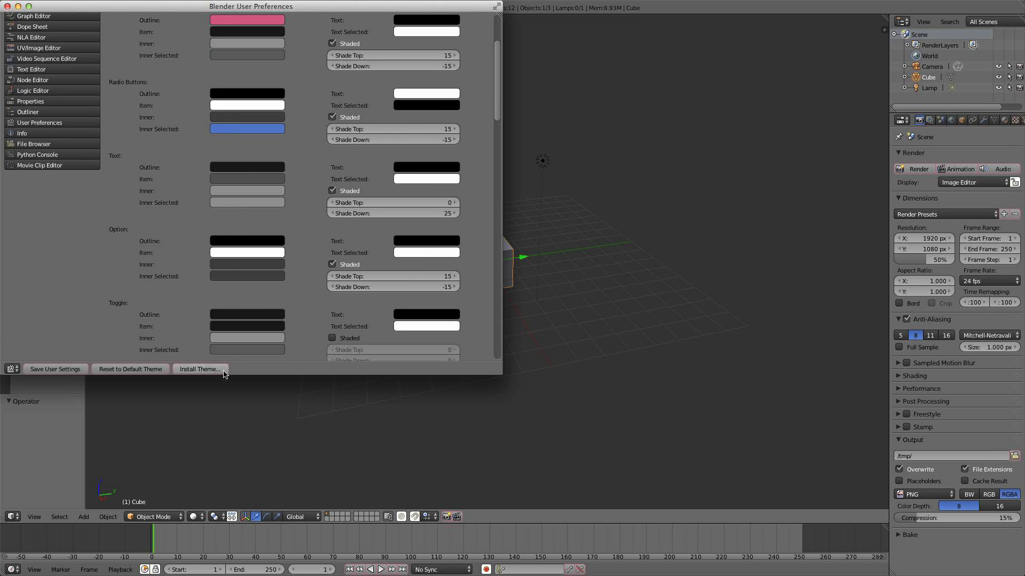
Install energy_v14.xml from the Desktop as the theme, then scroll through the resulting dark orange settings
click(204, 369)
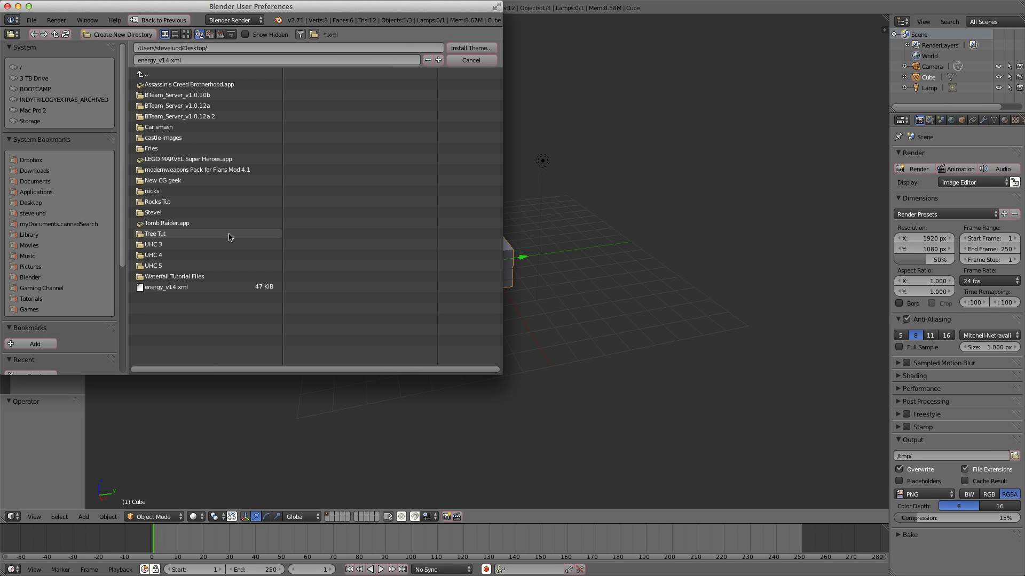
double_click(160, 288)
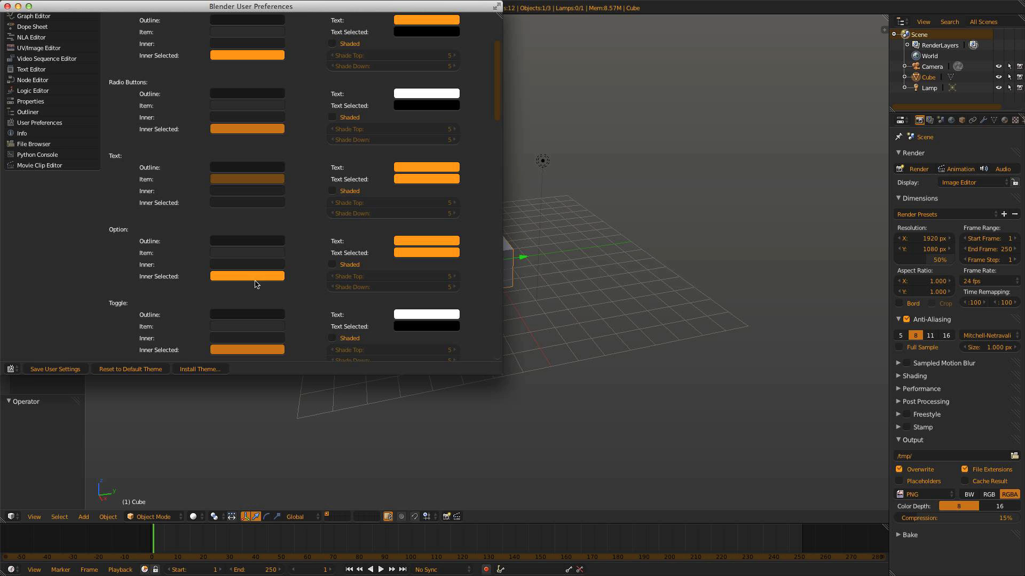
scroll(609, 327, down, 1)
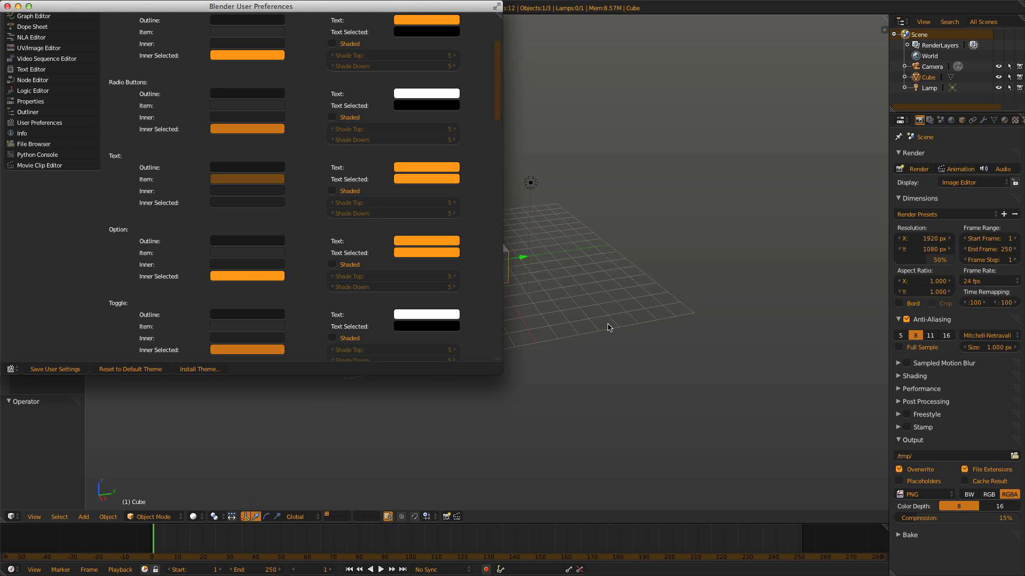
scroll(608, 327, down, 5)
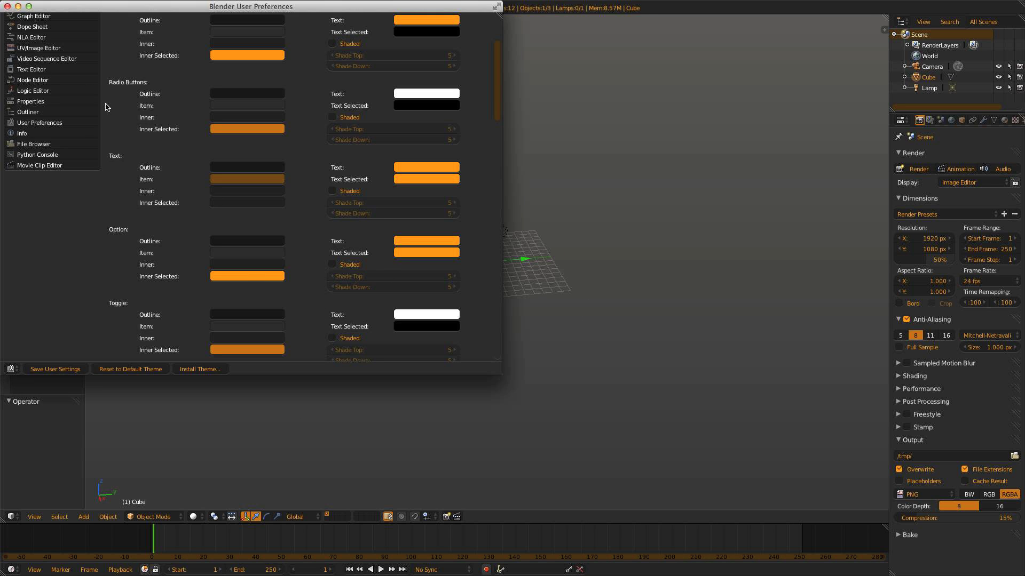
scroll(732, 274, down, 2)
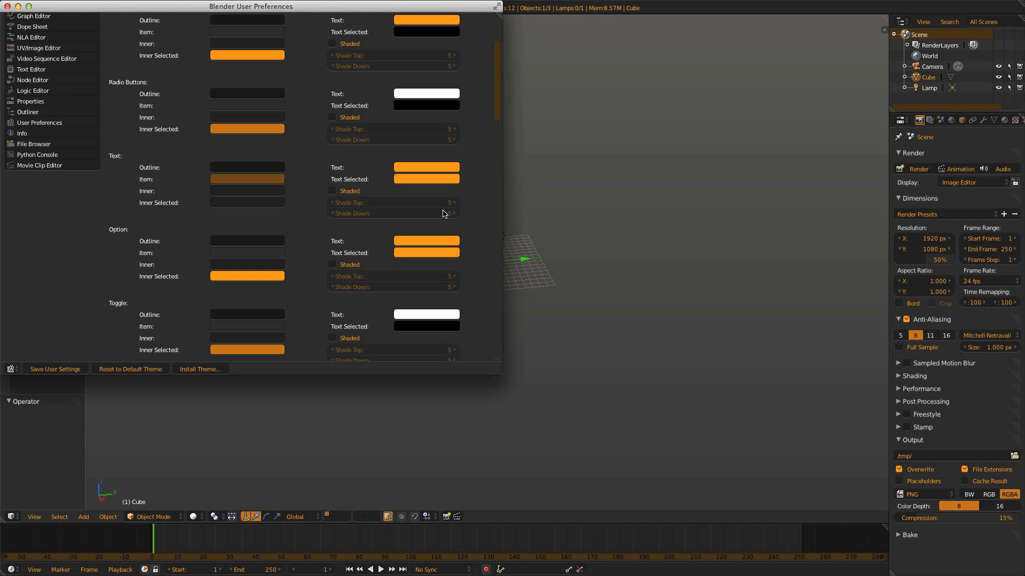
Close User Preferences and orbit the viewport to a near-front angle of the cube
click(7, 8)
scroll(522, 267, up, 5)
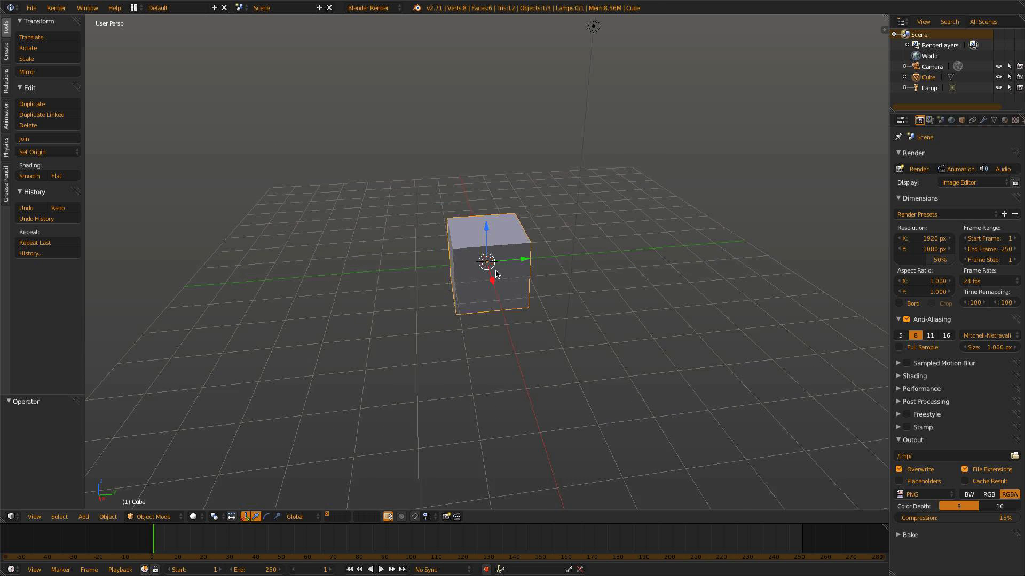
middle_drag(522, 267, 597, 261)
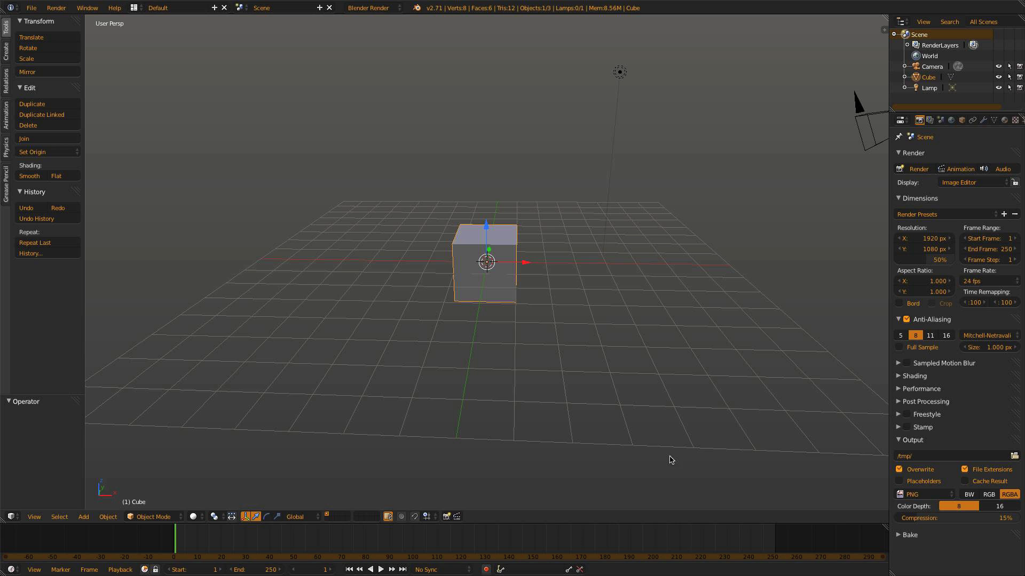
scroll(719, 310, up, 3)
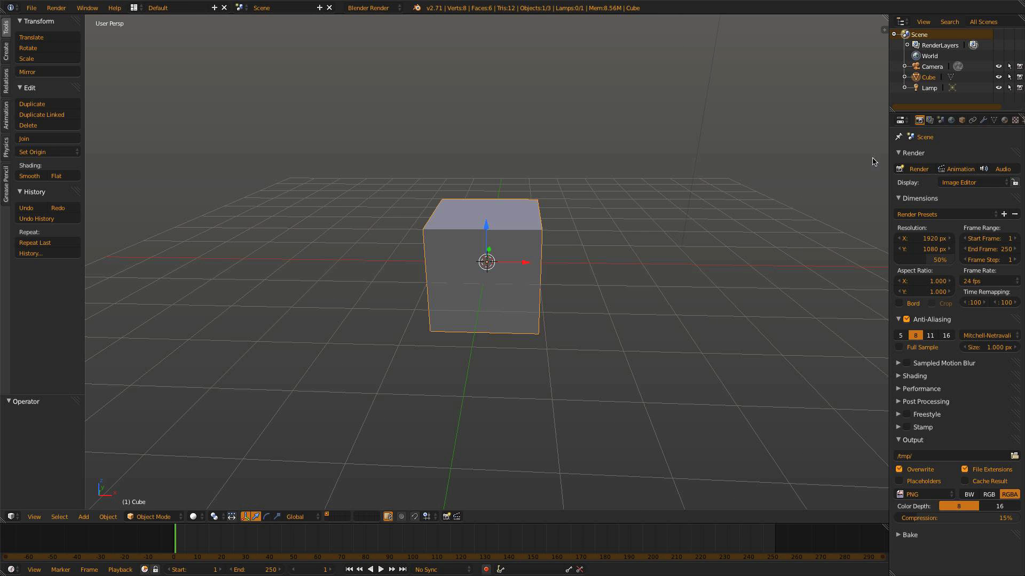
Collapse and re-expand the Render panel, then orbit so the camera sits left of the cube
click(903, 153)
click(912, 153)
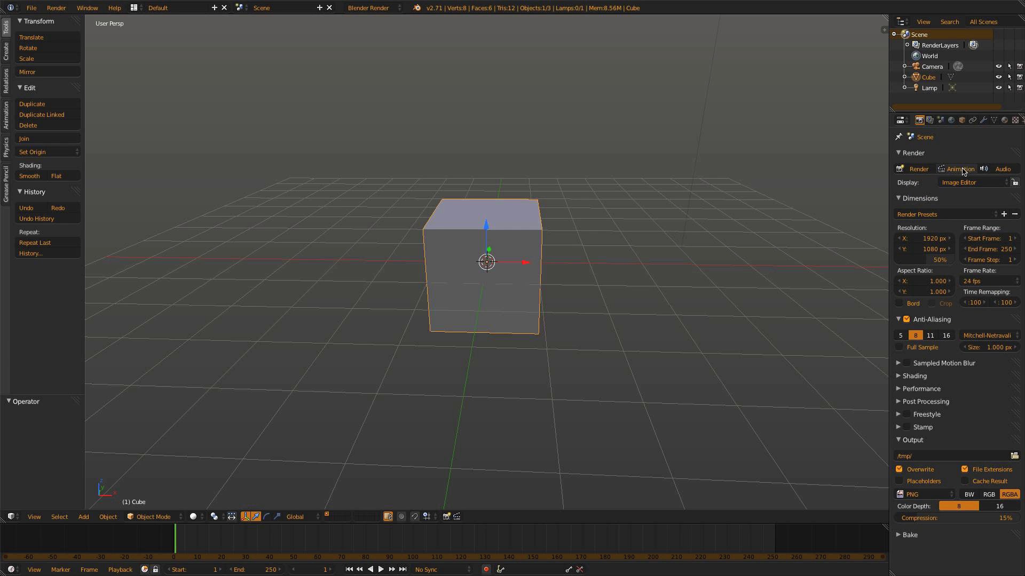
scroll(515, 244, down, 3)
mouse_move(515, 244)
middle_down()
mouse_move(439, 254)
mouse_move(520, 258)
middle_up()
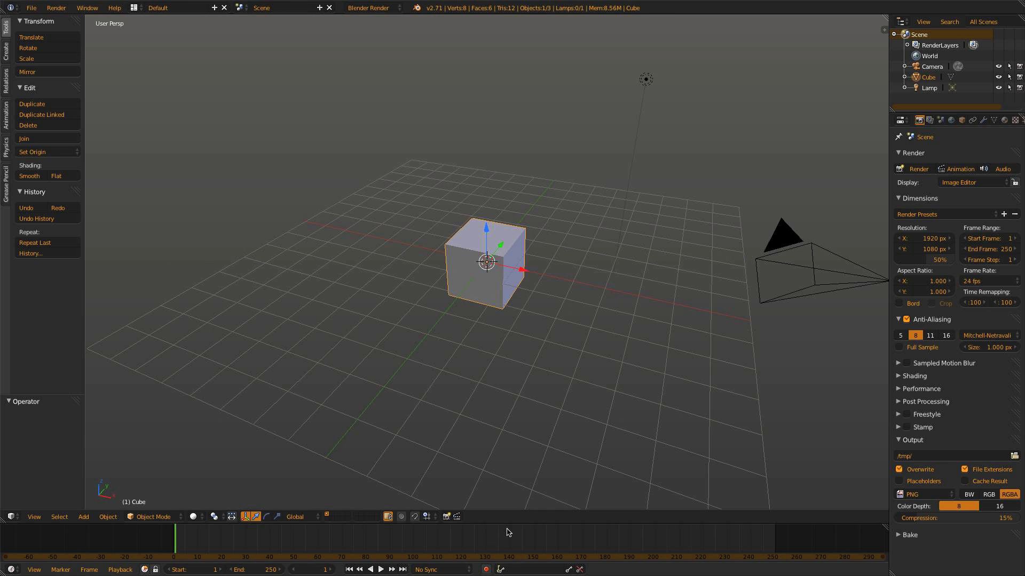
scroll(513, 355, down, 4)
middle_drag(514, 355, 395, 344)
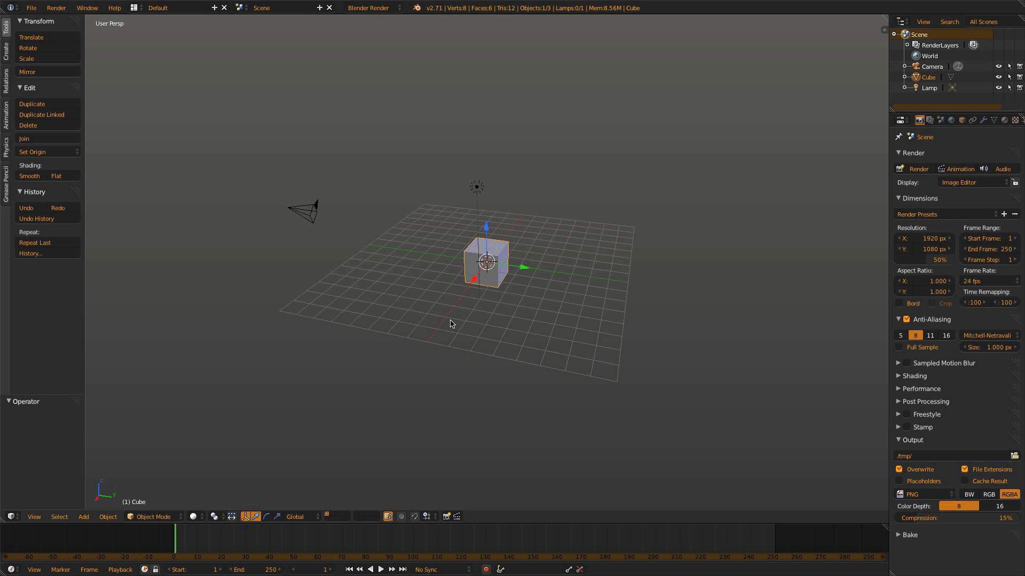
middle_drag(464, 313, 483, 319)
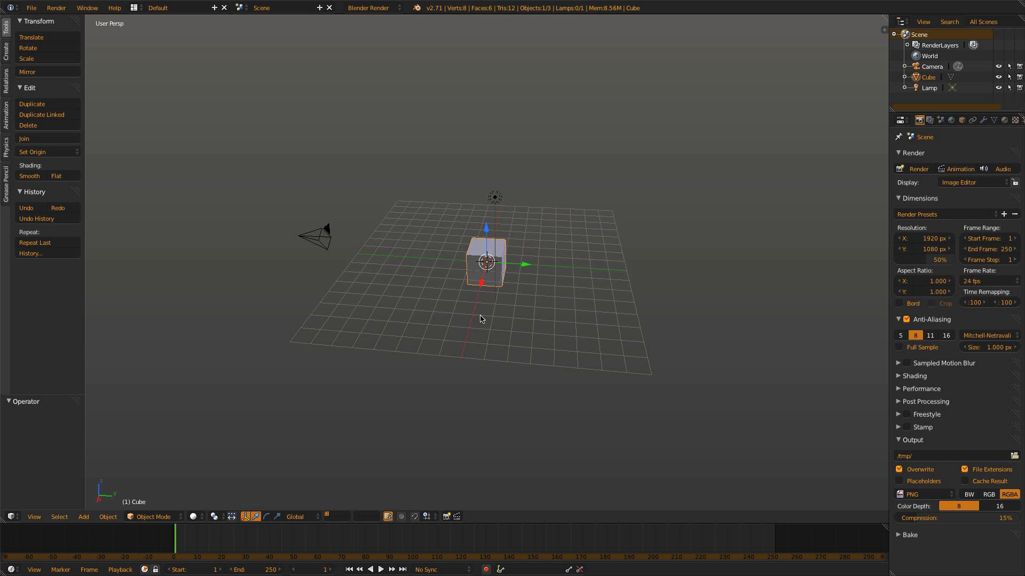
Reopen User Preferences and reset to the default grey theme
click(31, 7)
click(68, 126)
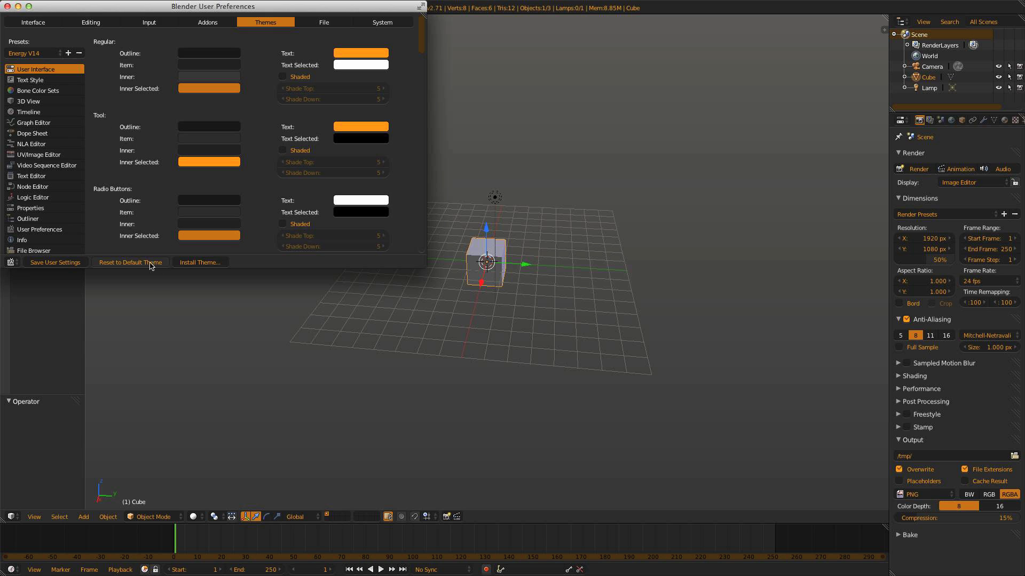
click(146, 263)
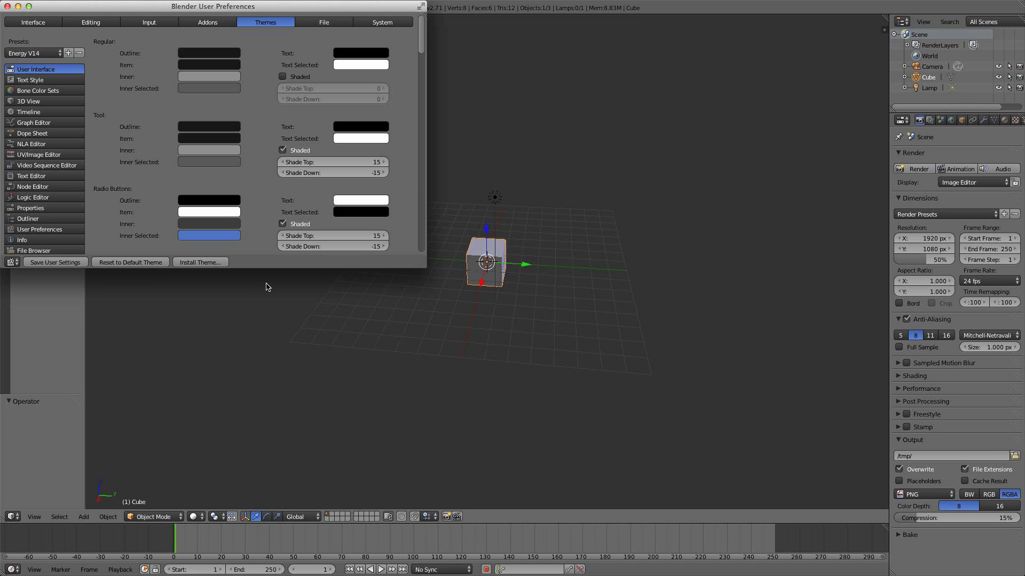
Reinstall energy_v14.xml, close the preferences, and orbit the scene in the orange theme
click(210, 264)
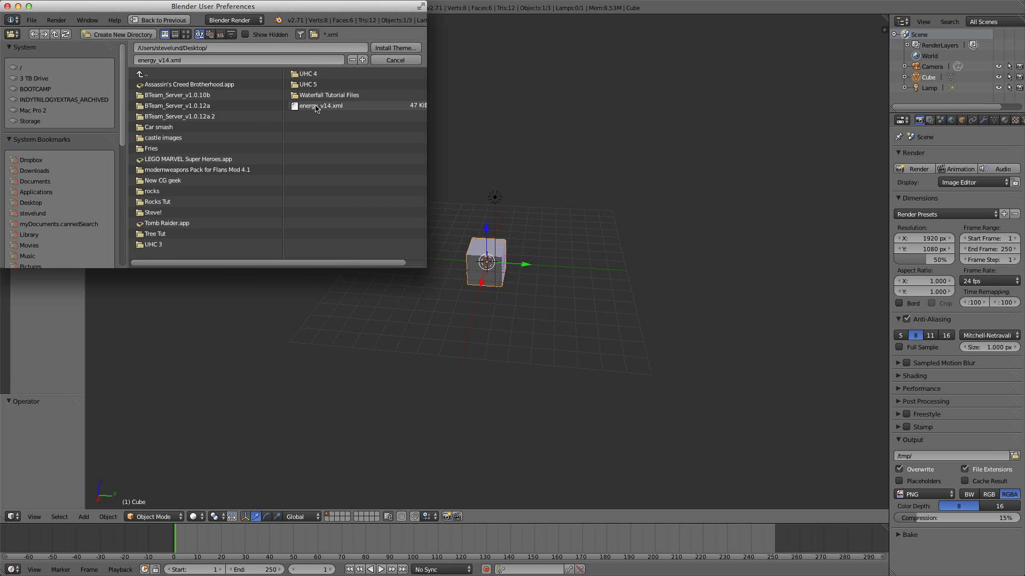
double_click(317, 109)
click(7, 6)
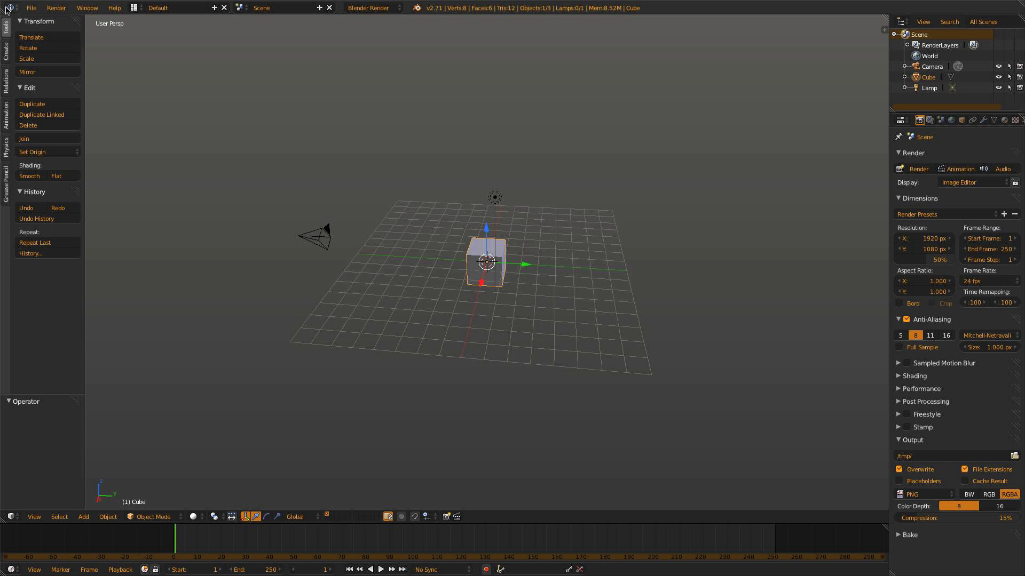
middle_drag(438, 260, 466, 264)
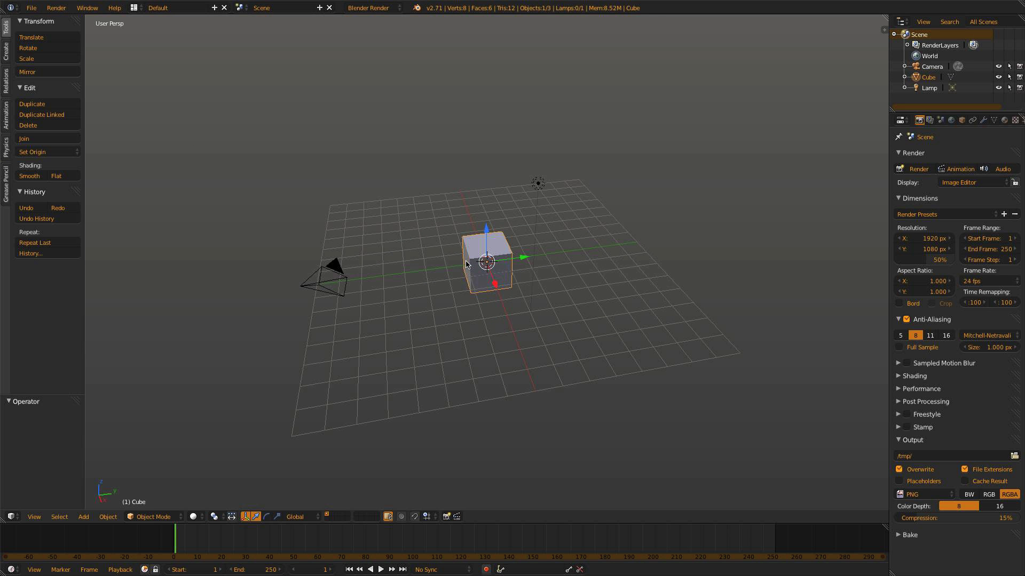